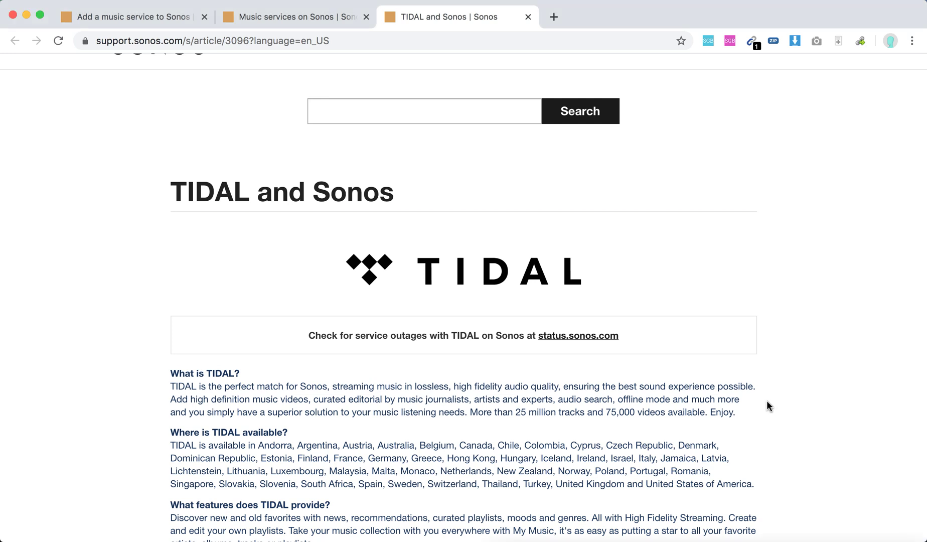
pyautogui.scroll(-1, 766, 401)
pyautogui.scroll(-3, 767, 400)
pyautogui.scroll(-4, 767, 401)
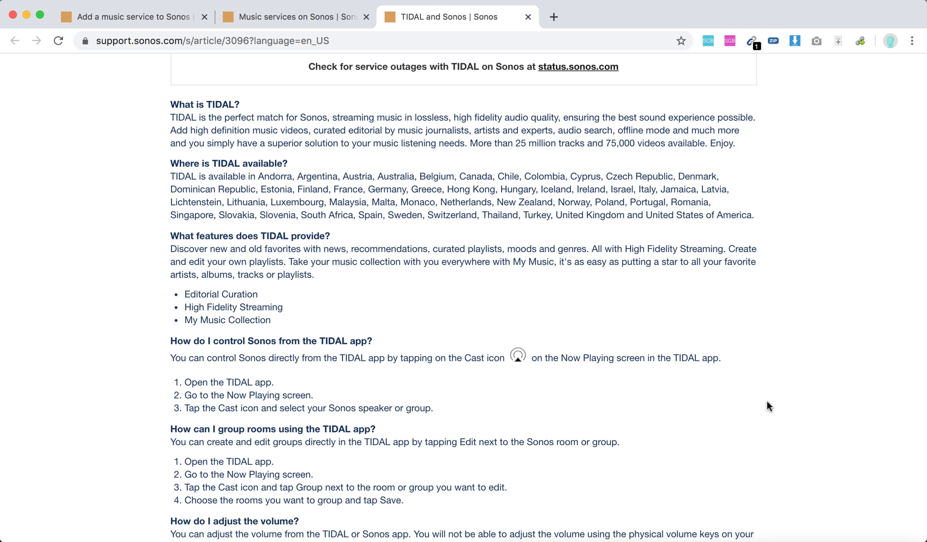
pyautogui.scroll(-4, 767, 401)
pyautogui.scroll(-2, 767, 401)
pyautogui.scroll(-8, 766, 401)
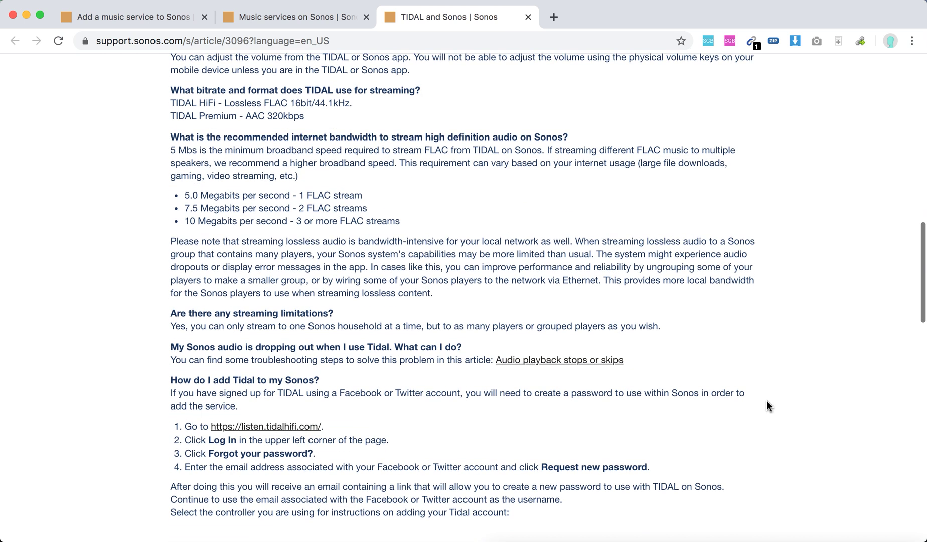
pyautogui.scroll(-5, 767, 405)
pyautogui.scroll(-5, 766, 405)
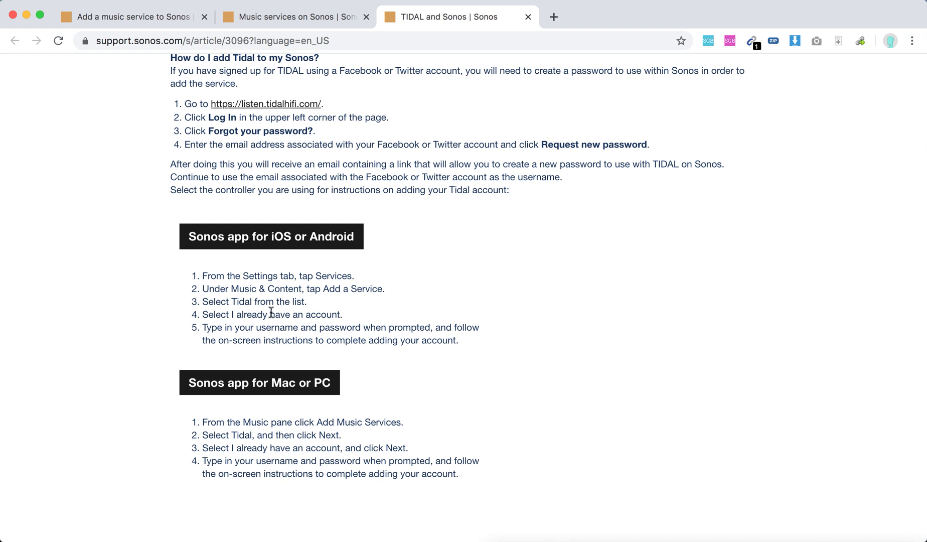
pyautogui.scroll(-3, 405, 352)
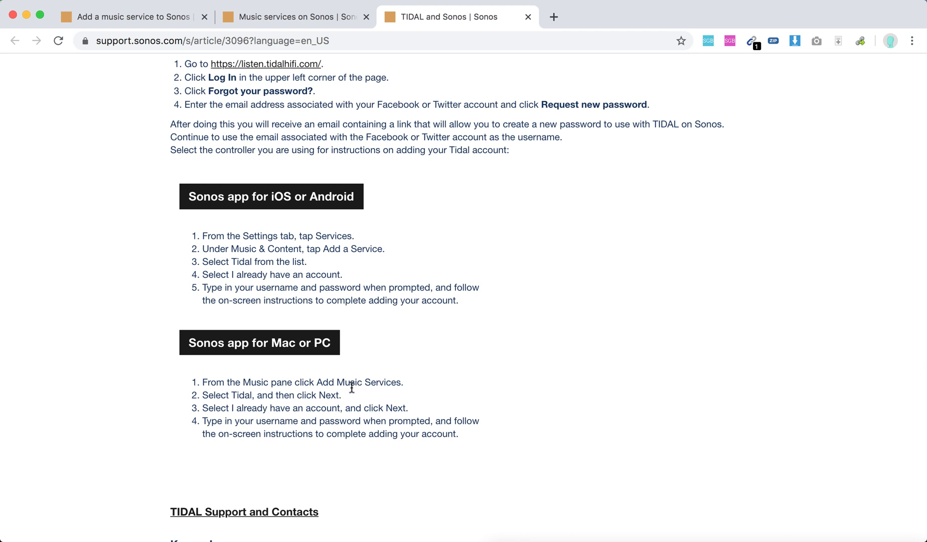
pyautogui.scroll(2, 370, 378)
pyautogui.scroll(2, 370, 377)
pyautogui.scroll(1, 369, 377)
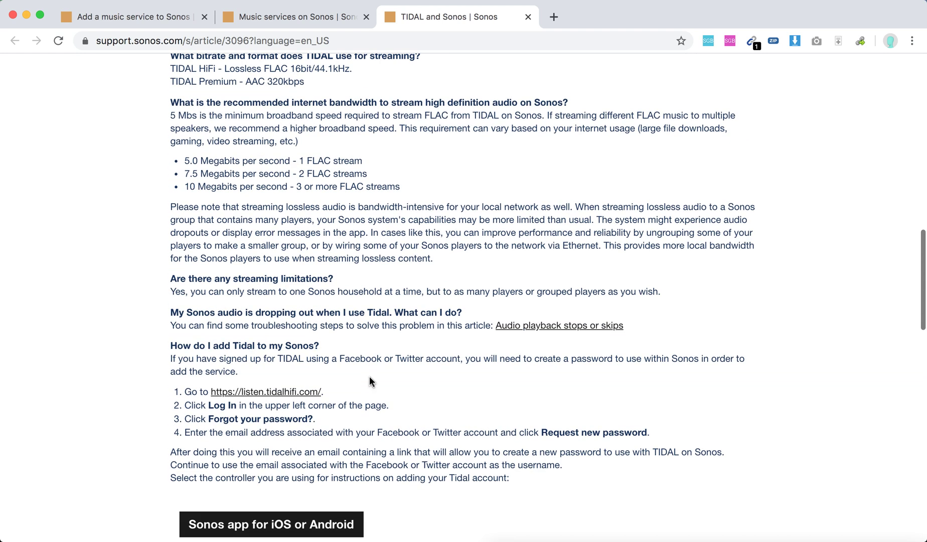
pyautogui.scroll(5, 369, 380)
pyautogui.scroll(1, 438, 284)
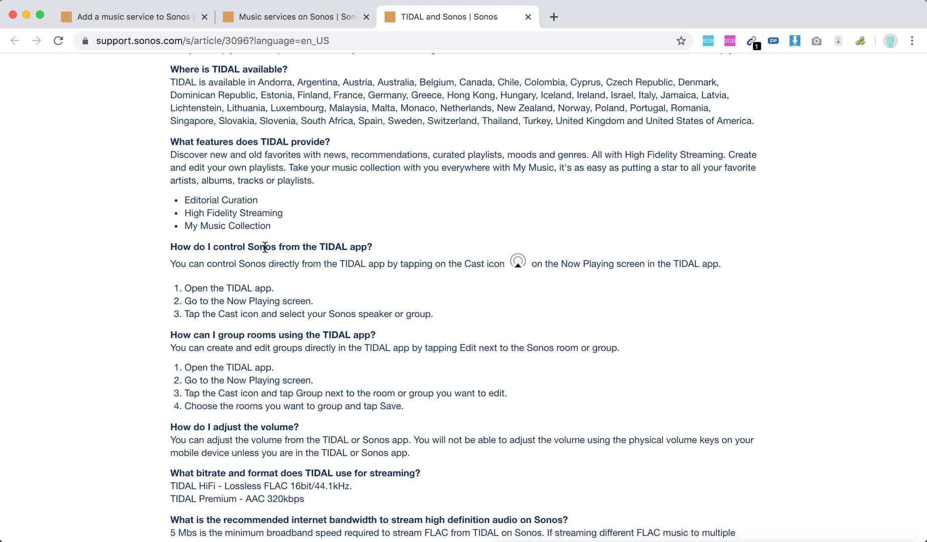
pyautogui.moveTo(265, 247); pyautogui.dragTo(446, 273)
pyautogui.click(445, 272)
pyautogui.scroll(-1, 557, 298)
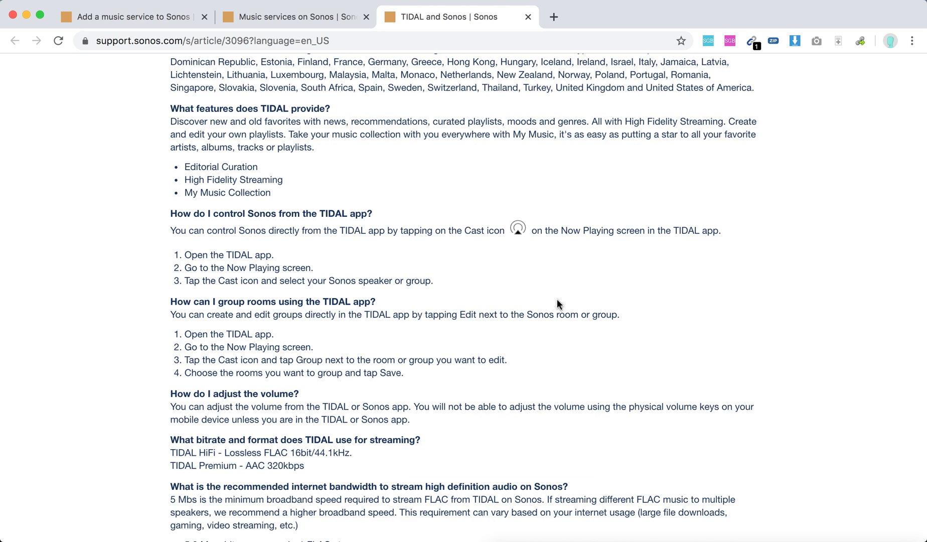
pyautogui.scroll(-4, 557, 299)
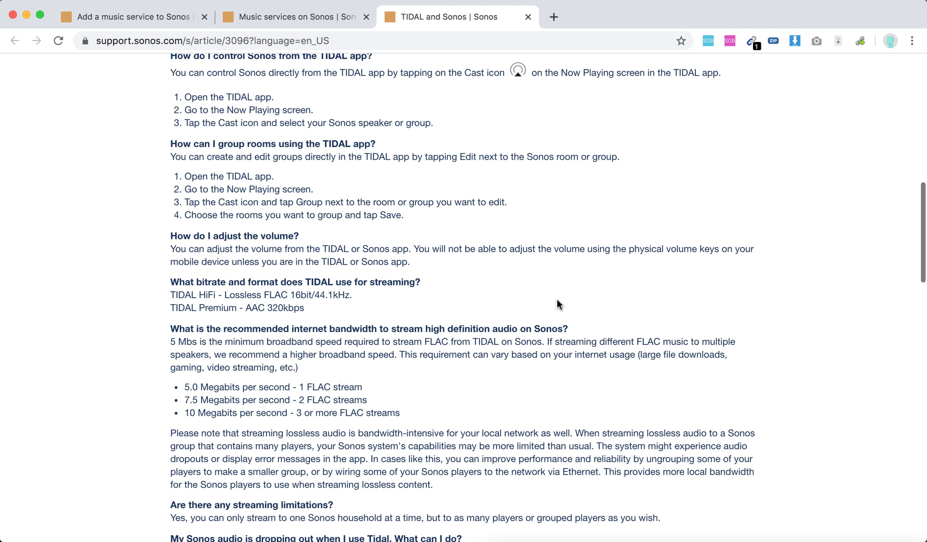
pyautogui.scroll(-3, 557, 298)
pyautogui.scroll(-2, 557, 303)
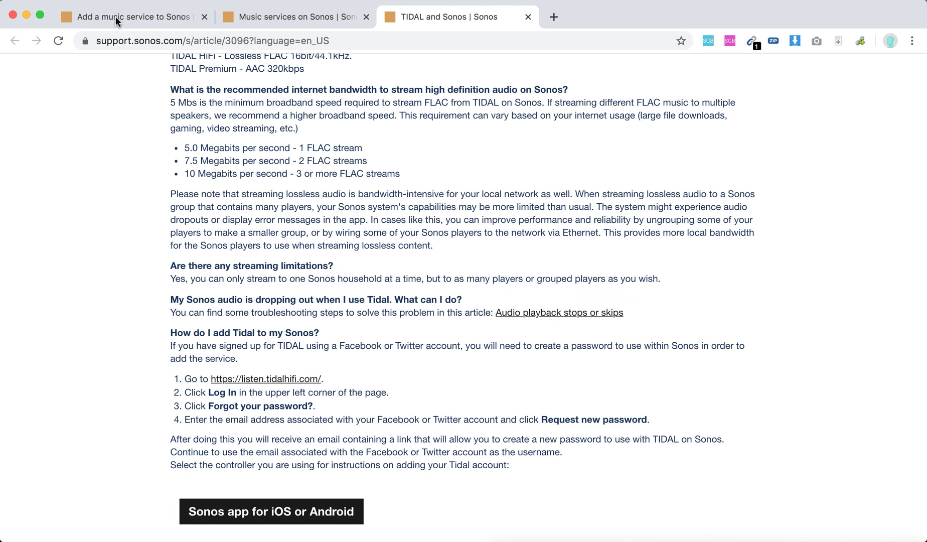
pyautogui.click(117, 21)
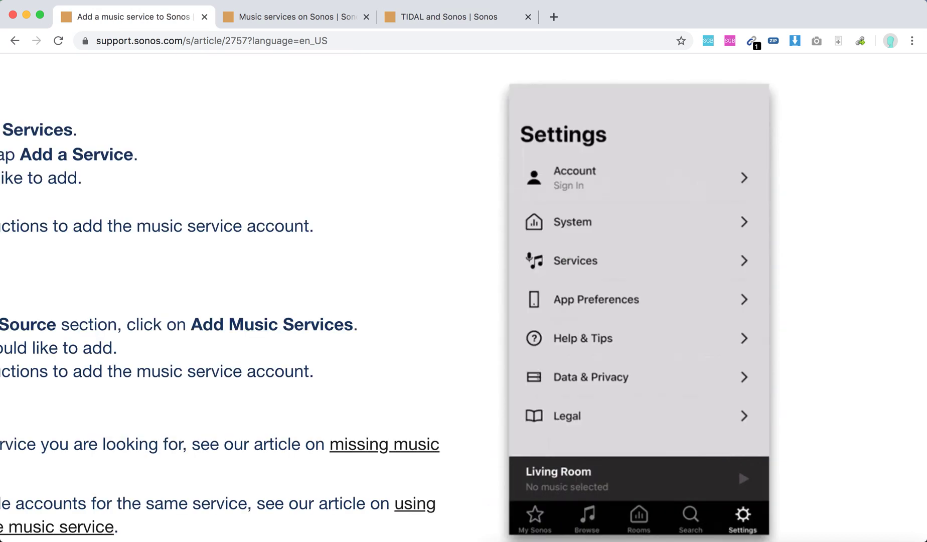